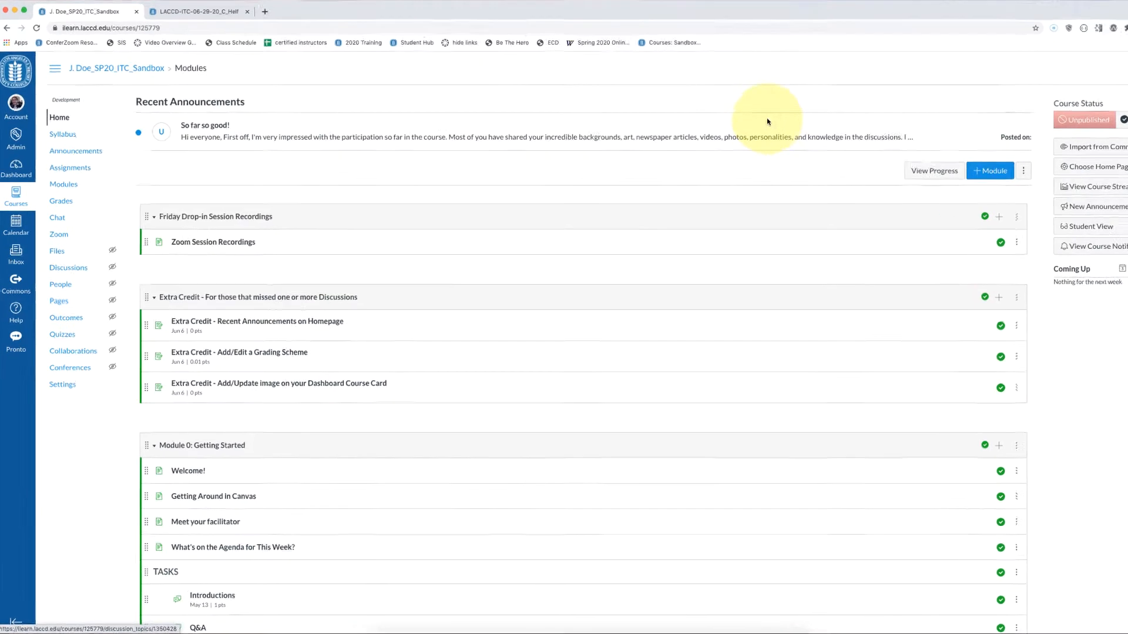
Open the bulk date editor for the sandbox course's assignments.
left_click(124, 126)
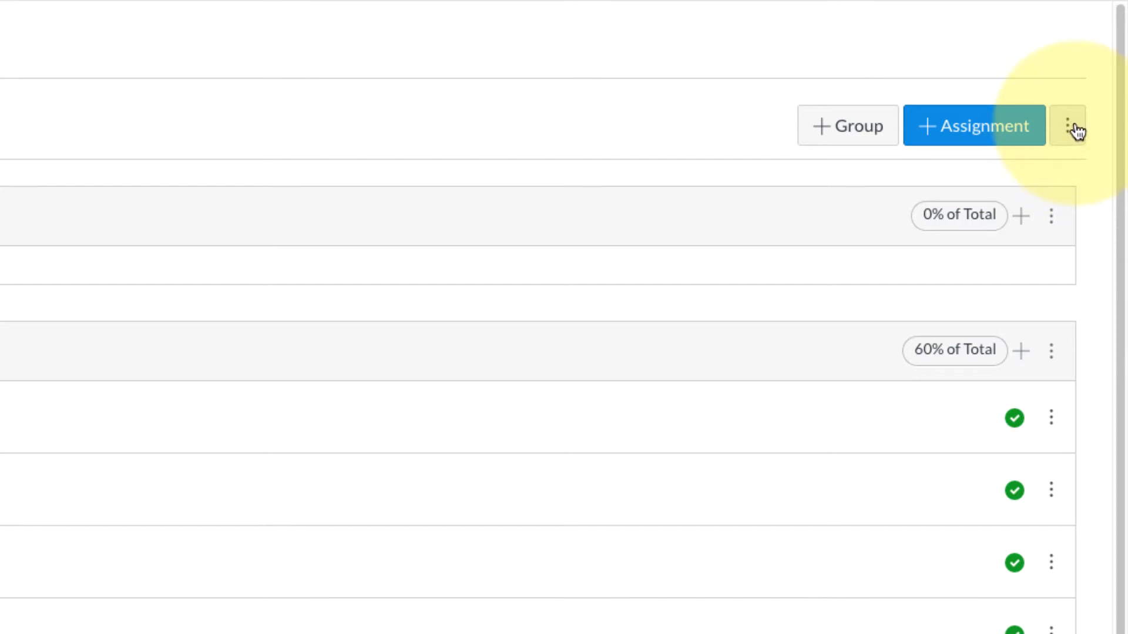
left_click(1077, 130)
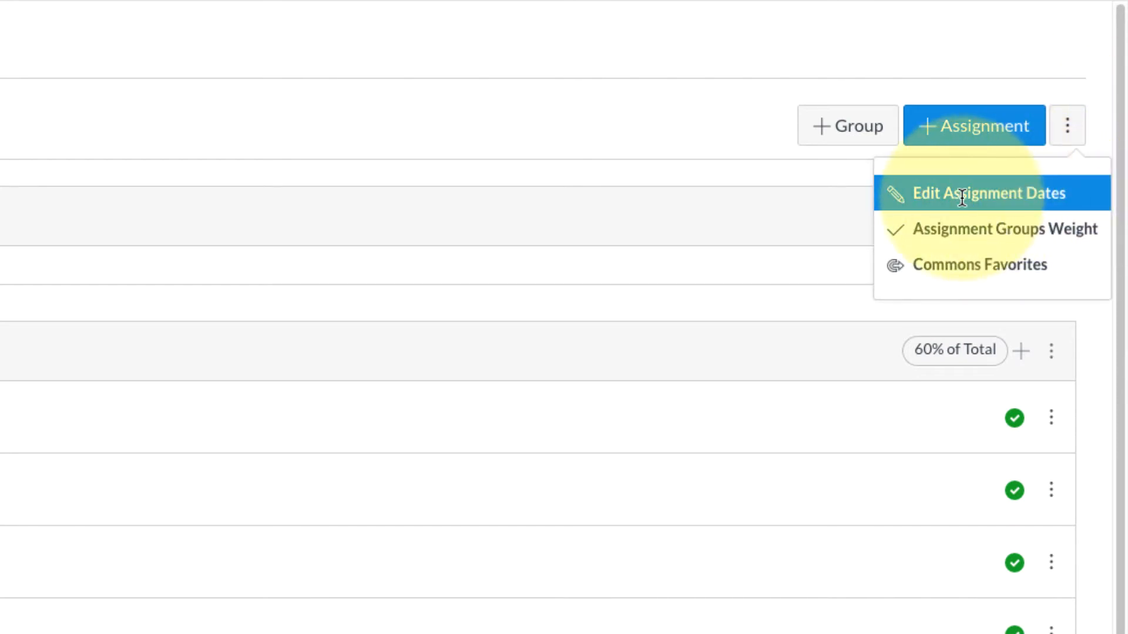
left_click(1020, 200)
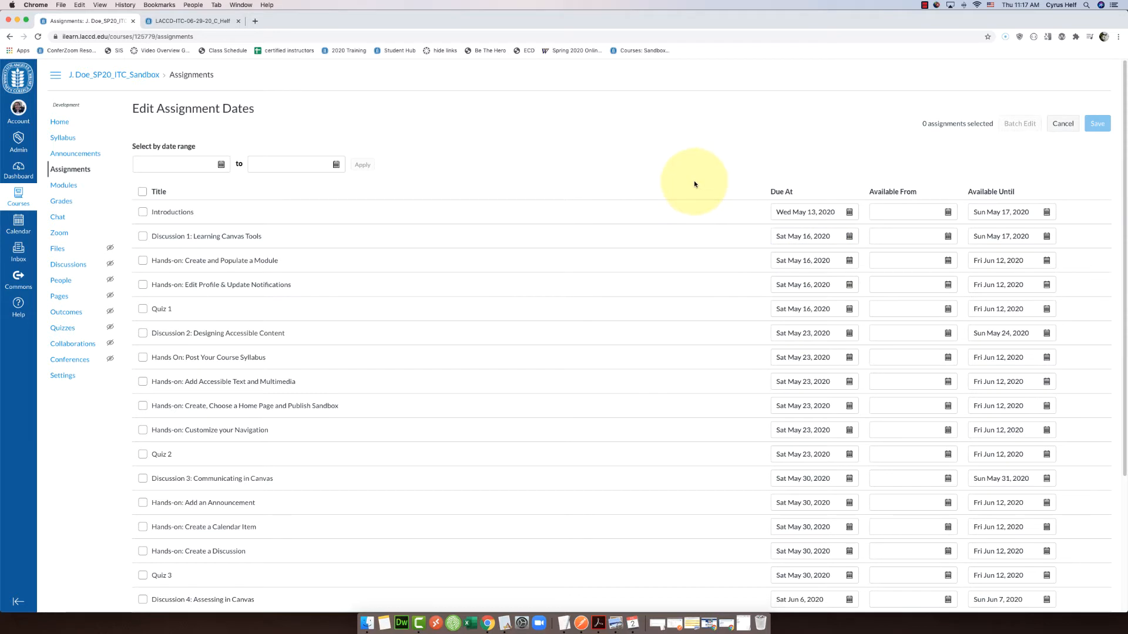
Examine the Due At, Available From and Available Until calendars of the Introductions assignment and the dates listed for the other assignments.
scroll(755, 136, "down", 1)
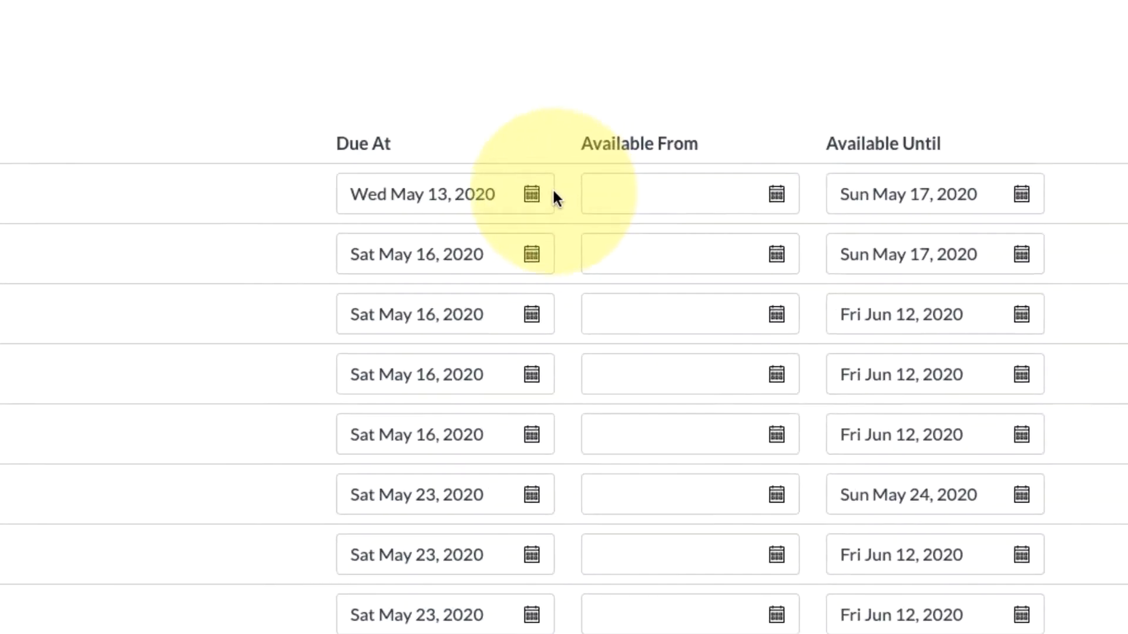
left_click(532, 195)
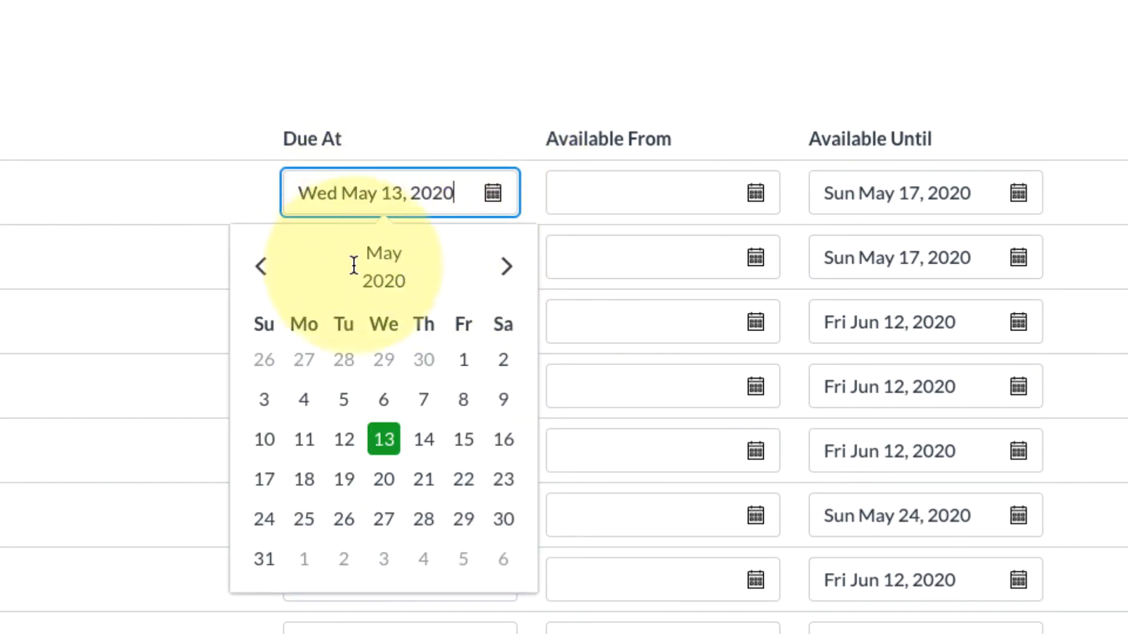
left_click(505, 268)
left_click(504, 268)
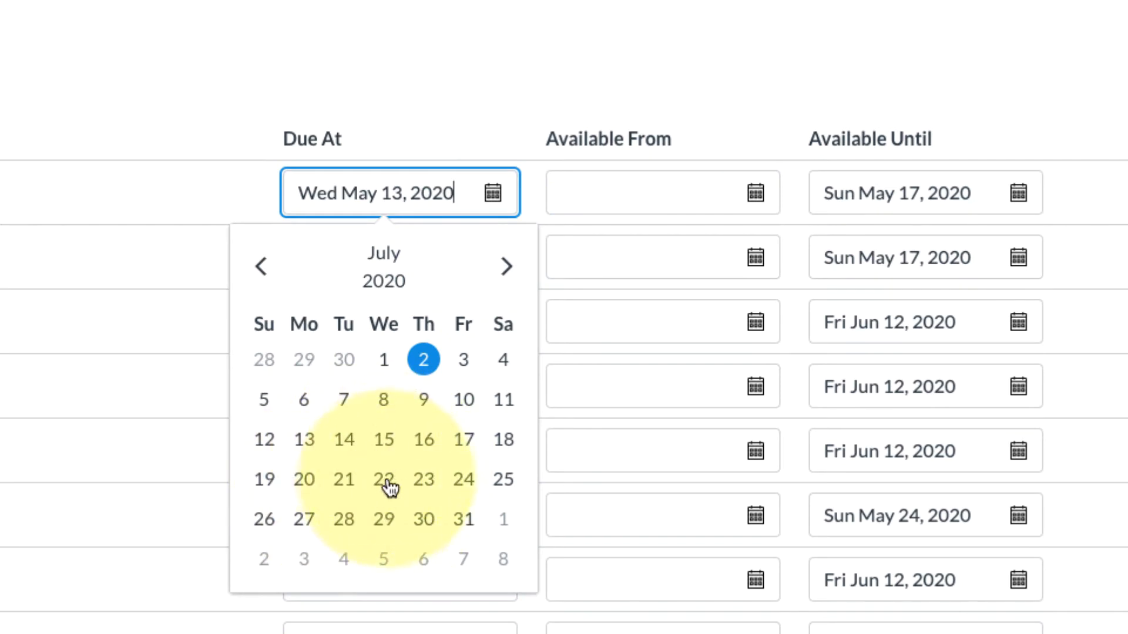
left_click(456, 11)
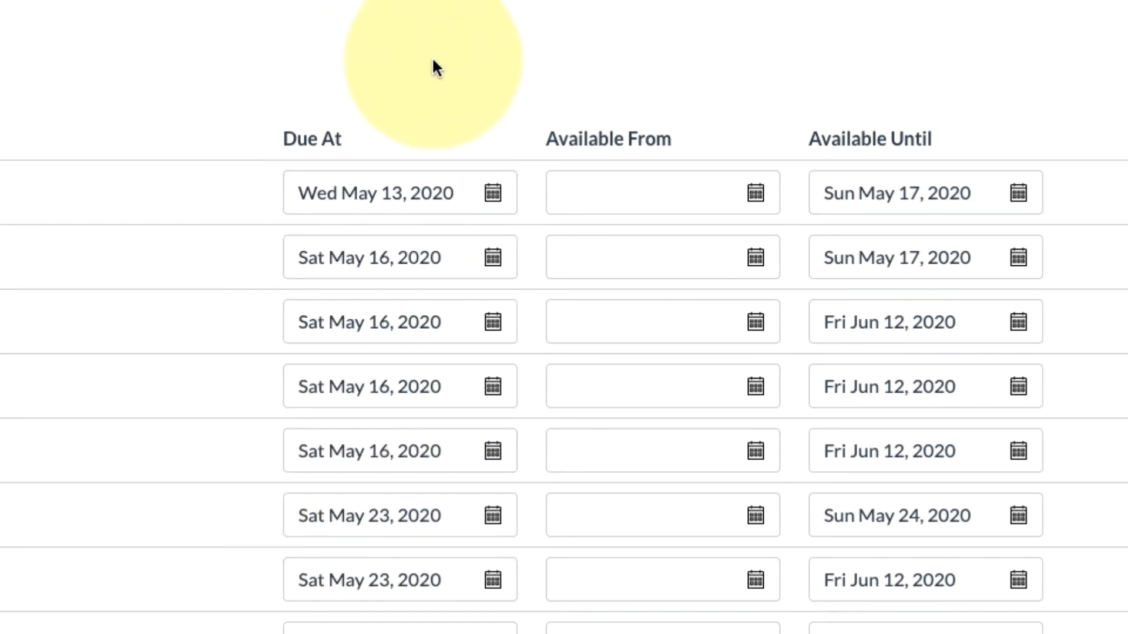
left_click(755, 191)
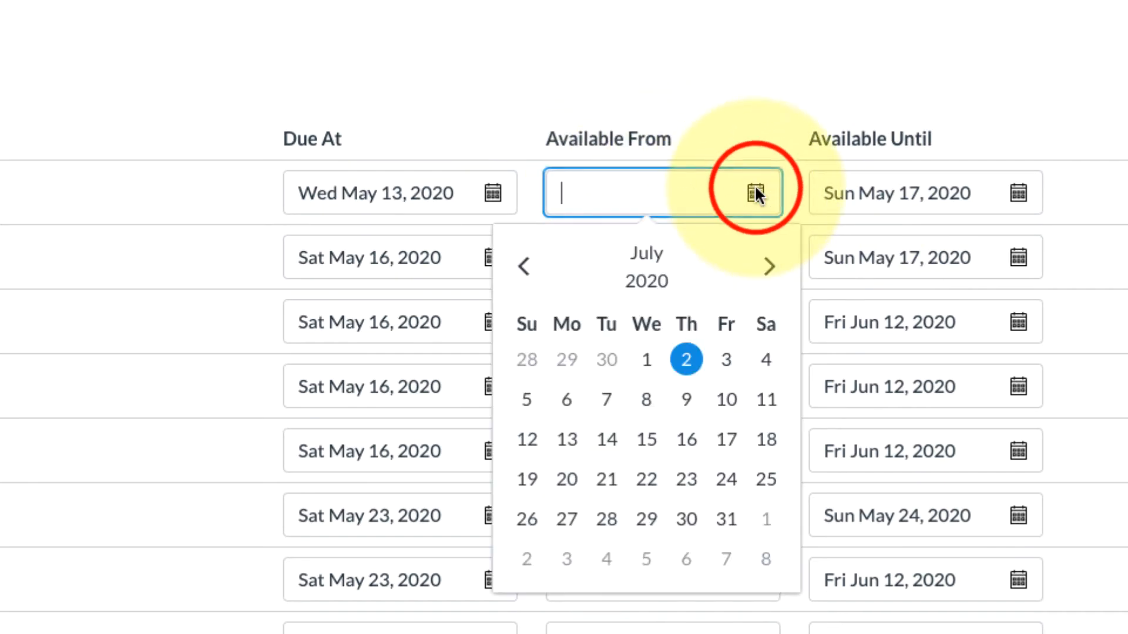
left_click(756, 193)
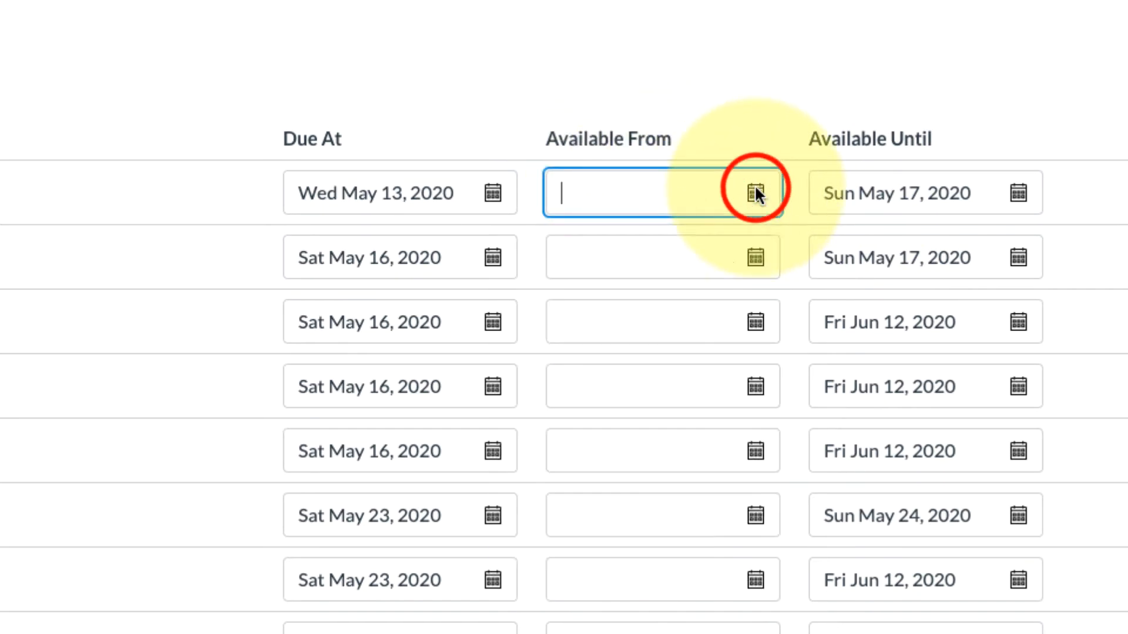
left_click(1018, 192)
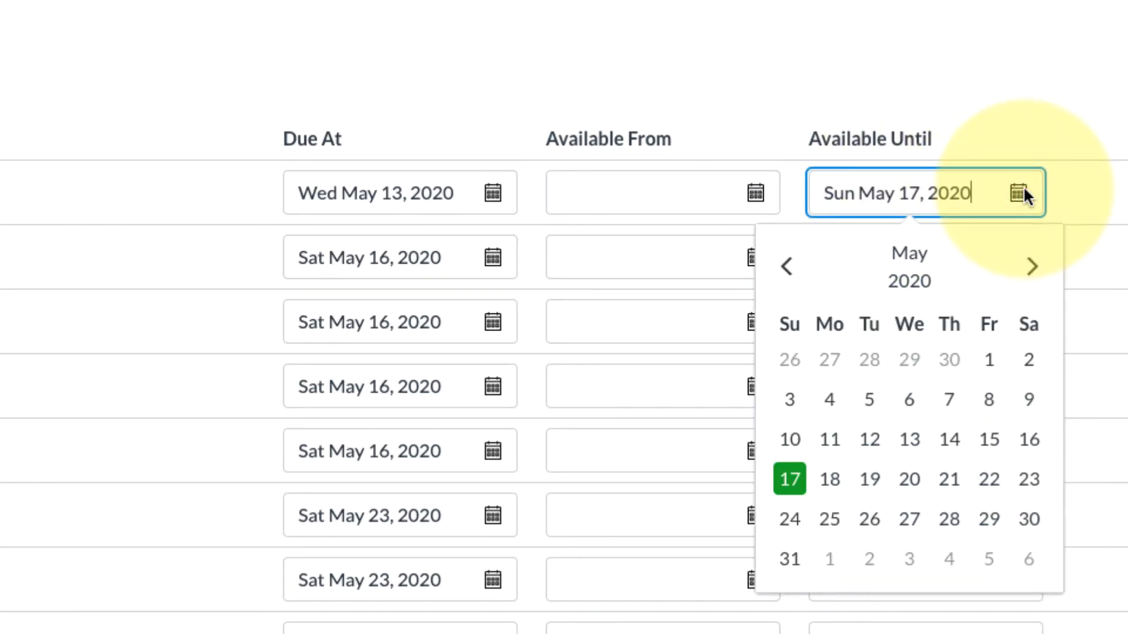
left_click(1024, 187)
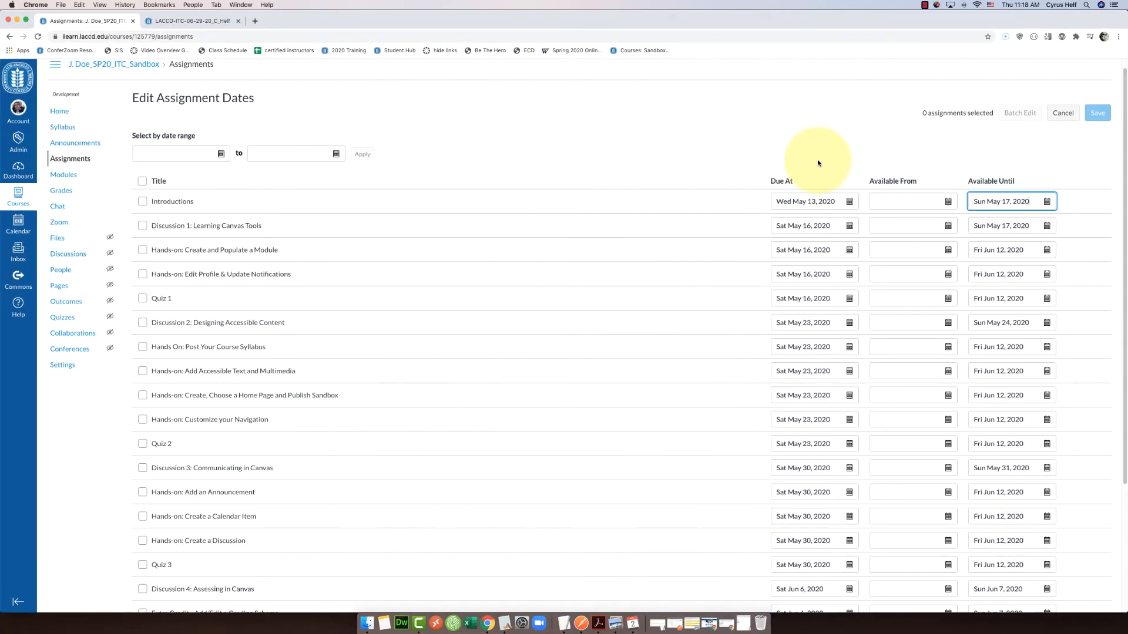
scroll(726, 140, "down", 4)
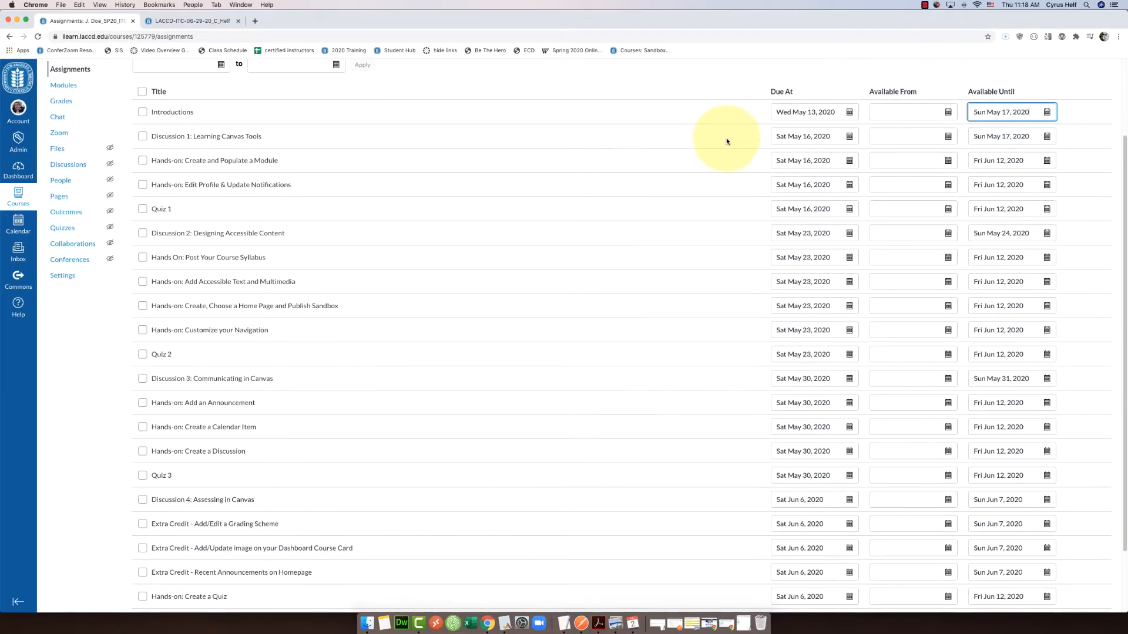
scroll(646, 183, "up", 4)
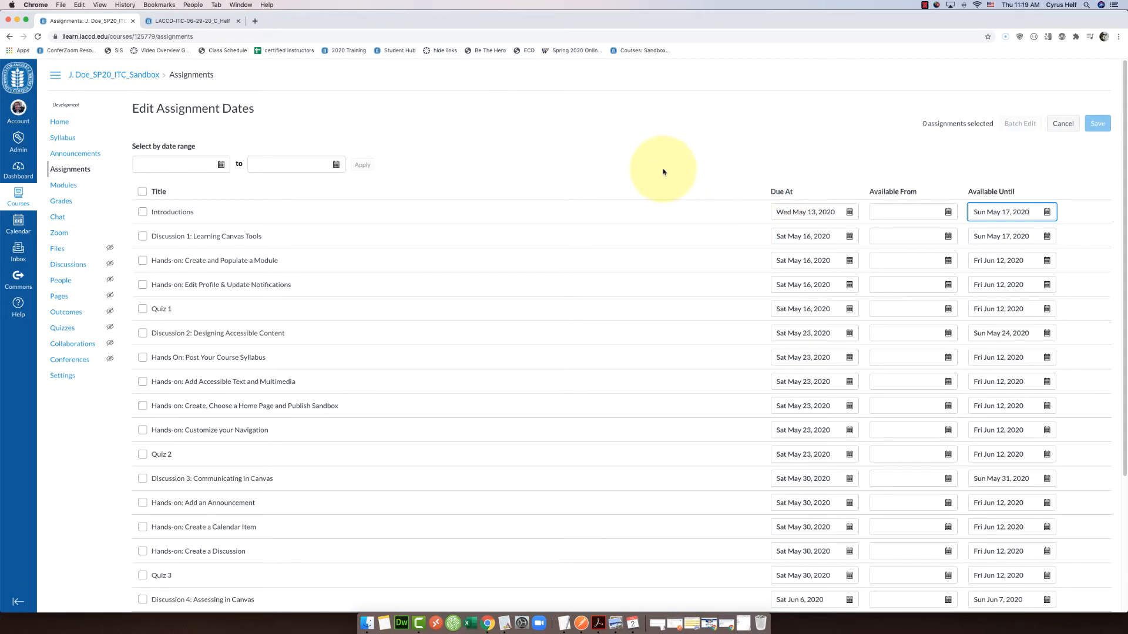
Select all assignments in the list and batch-shift their due and availability dates forward by 63 days.
double_click(170, 213)
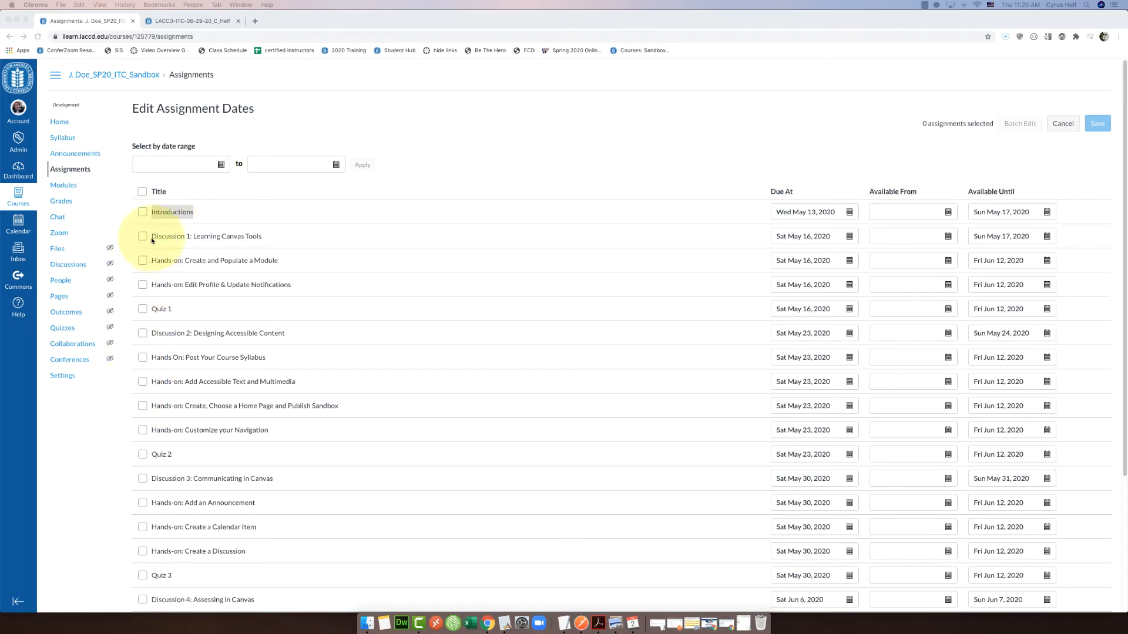
scroll(145, 214, "down", 2)
scroll(145, 214, "up", 2)
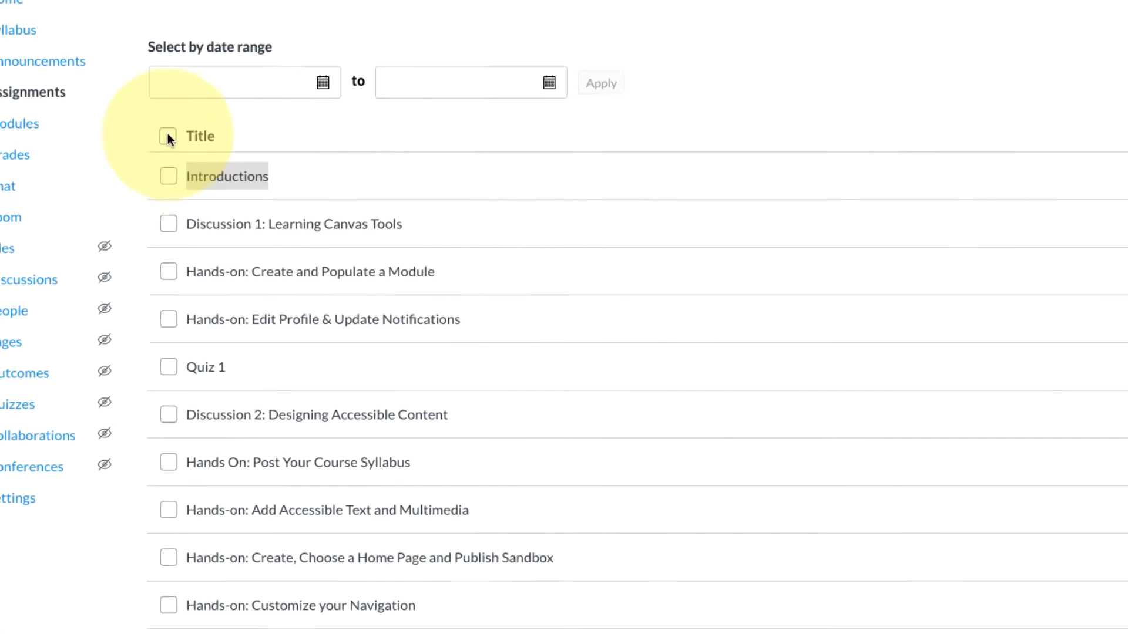
left_click(206, 36)
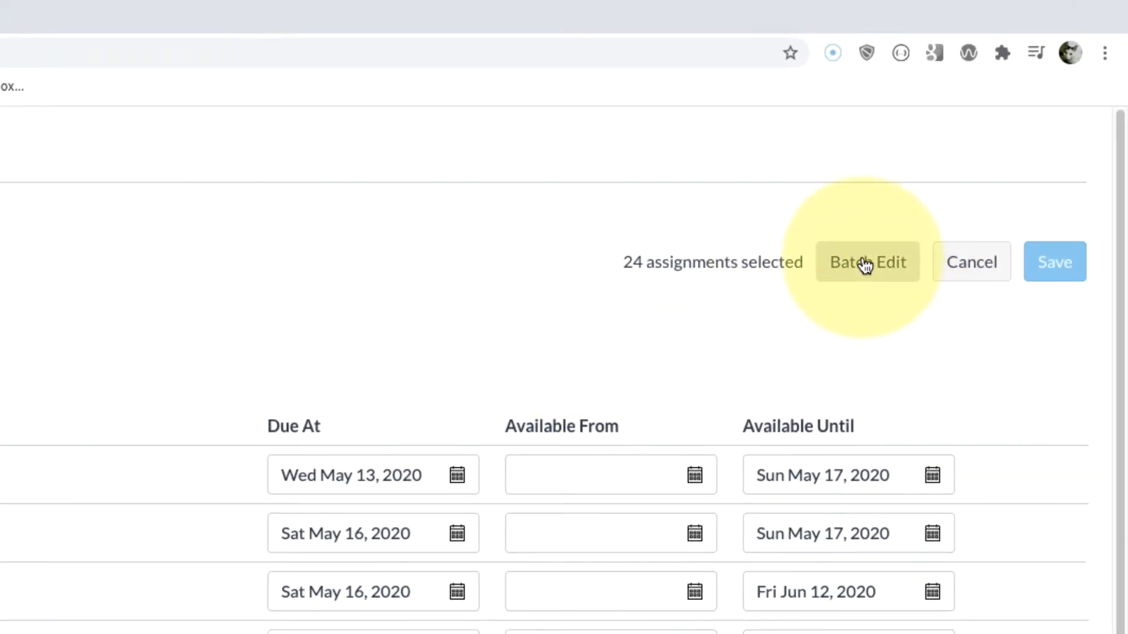
left_click(864, 262)
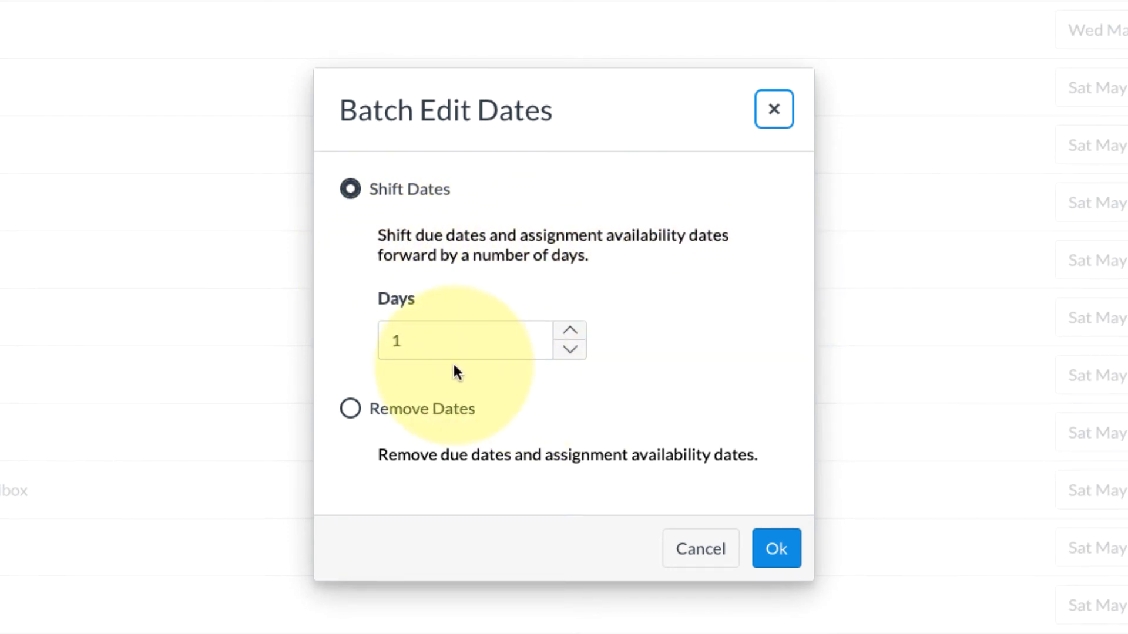
double_click(393, 341)
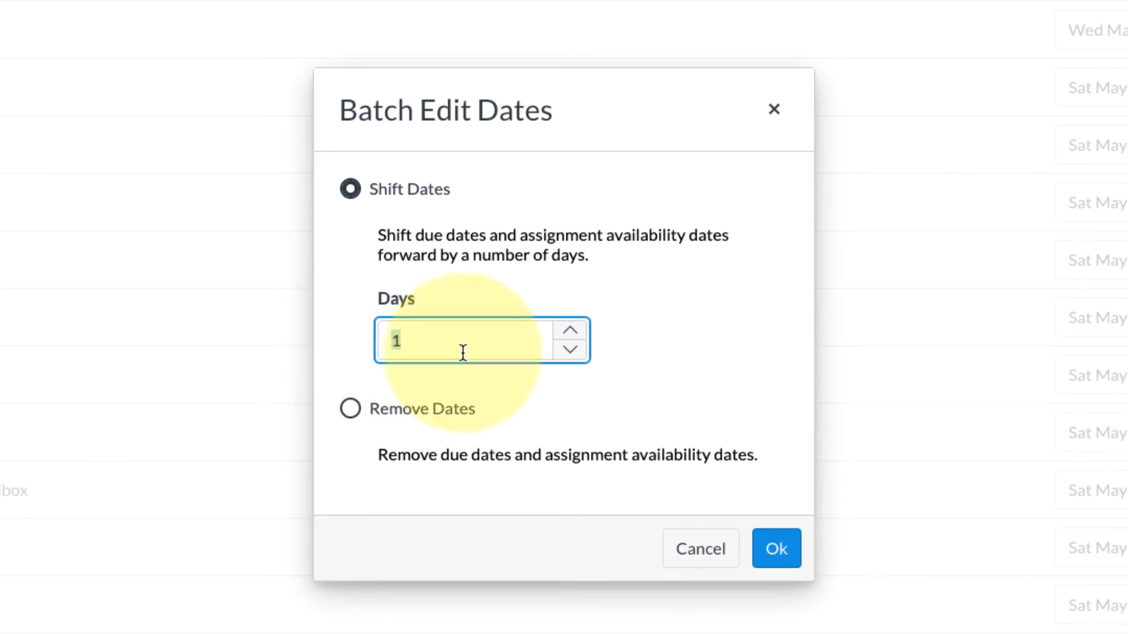
type("63")
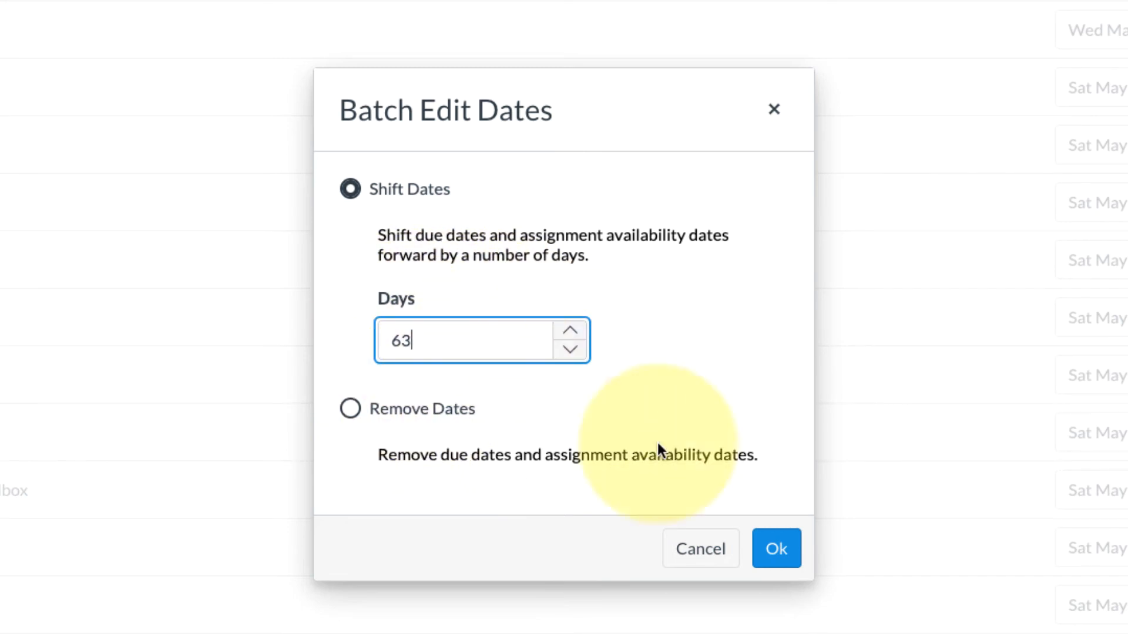
left_click(780, 552)
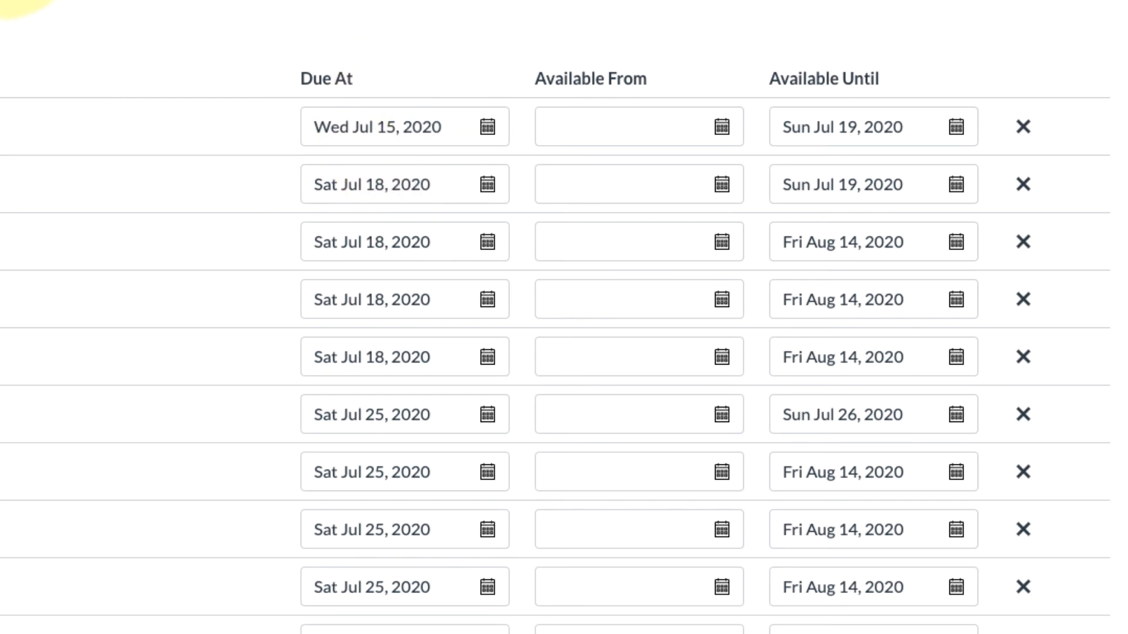
Review the shifted due and availability dates throughout the assignment list and save the changes.
scroll(10, 32, "down", 2)
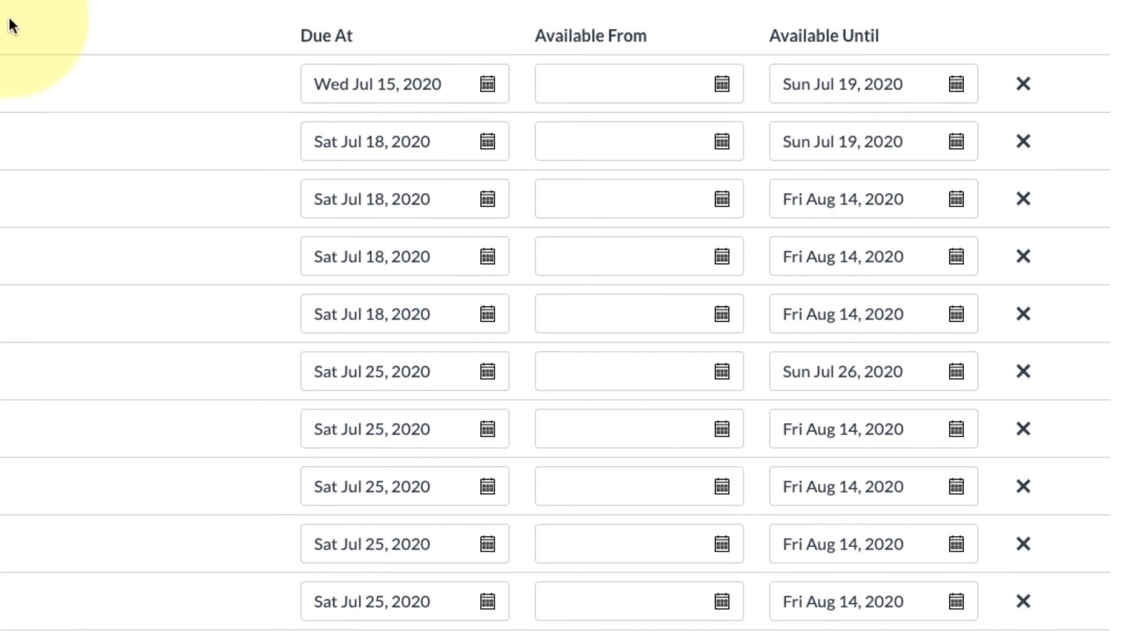
scroll(10, 33, "down", 1)
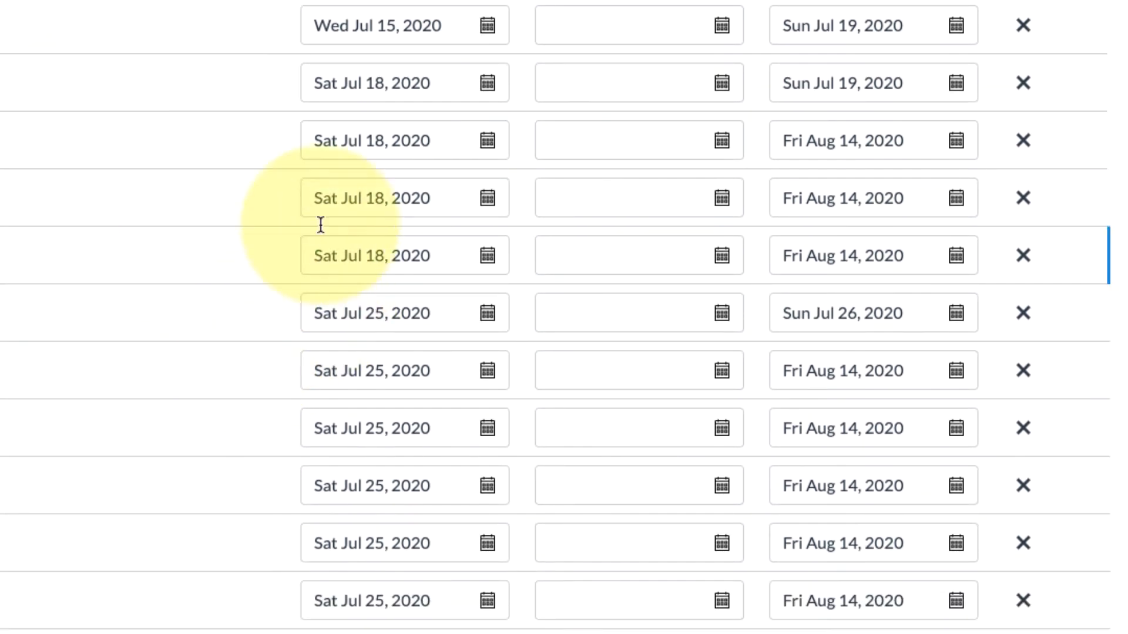
scroll(329, 215, "down", 3)
scroll(353, 345, "down", 4)
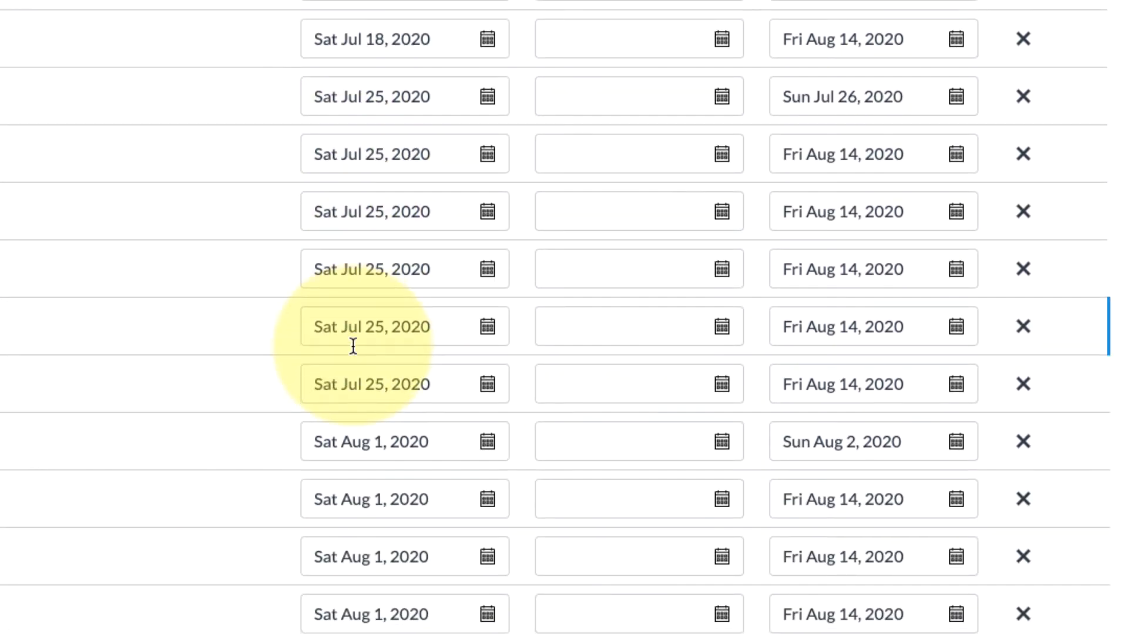
scroll(222, 461, "down", 1)
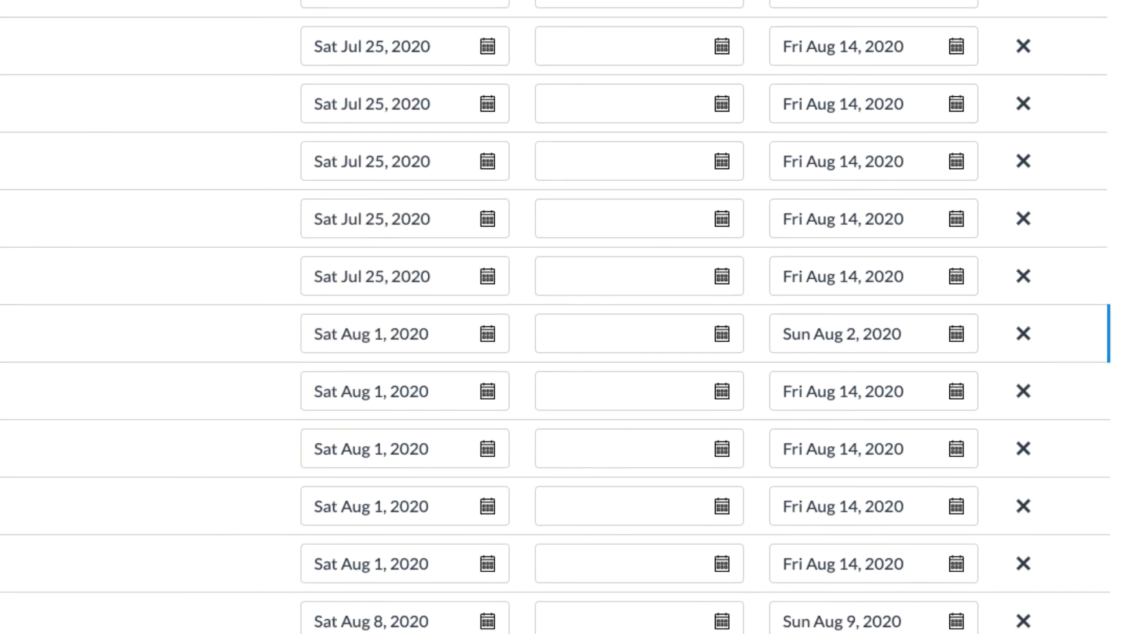
scroll(555, 320, "up", 10)
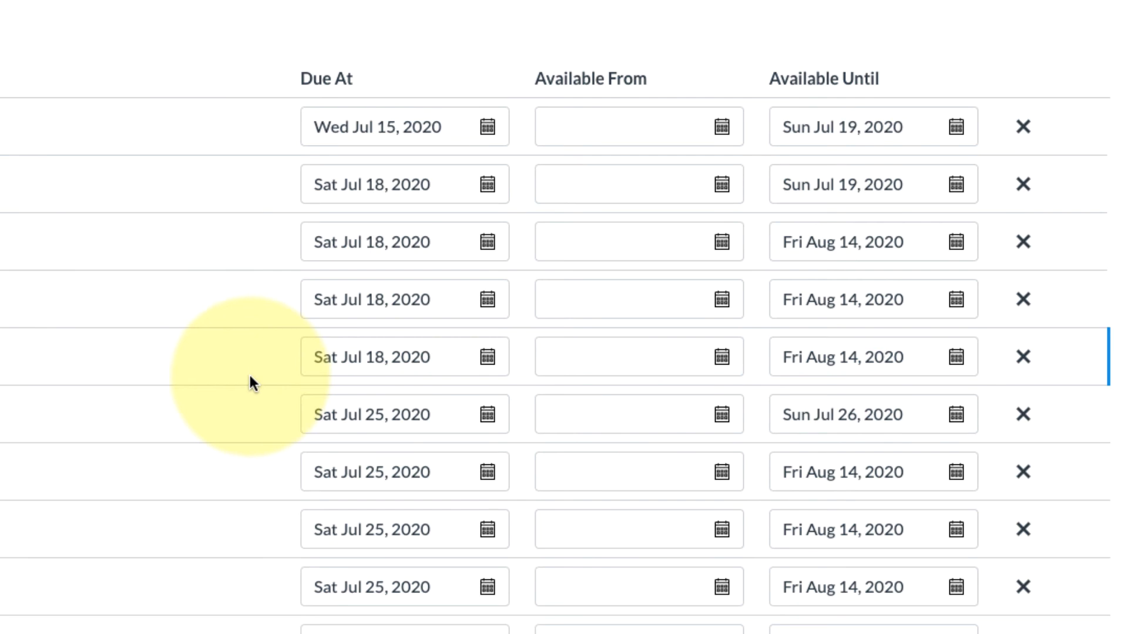
scroll(246, 325, "down", 3)
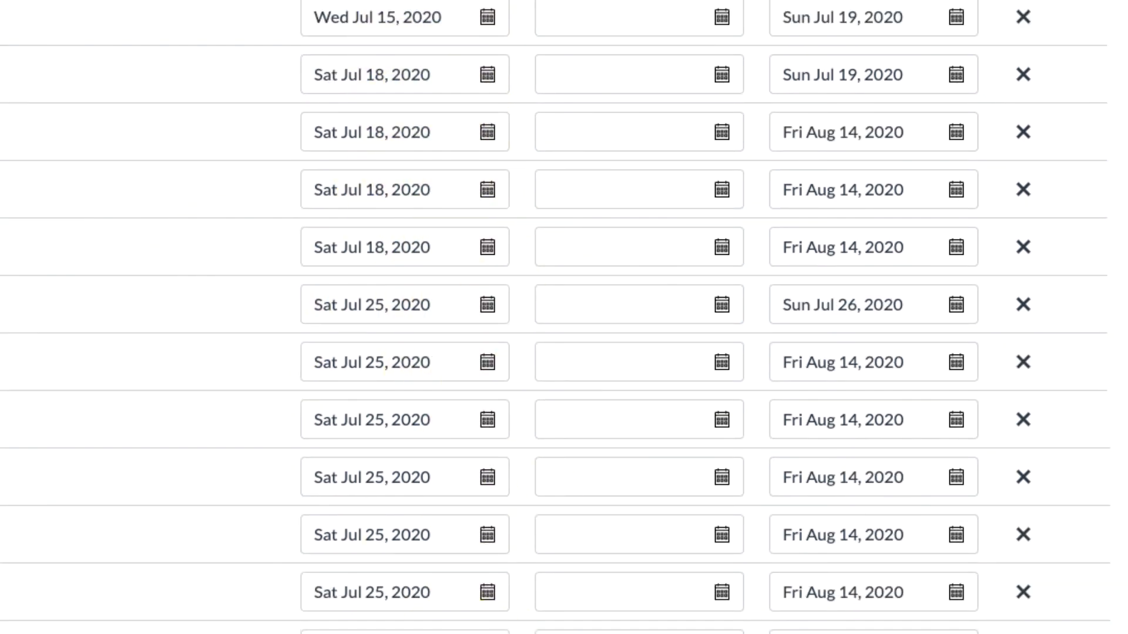
scroll(327, 364, "up", 3)
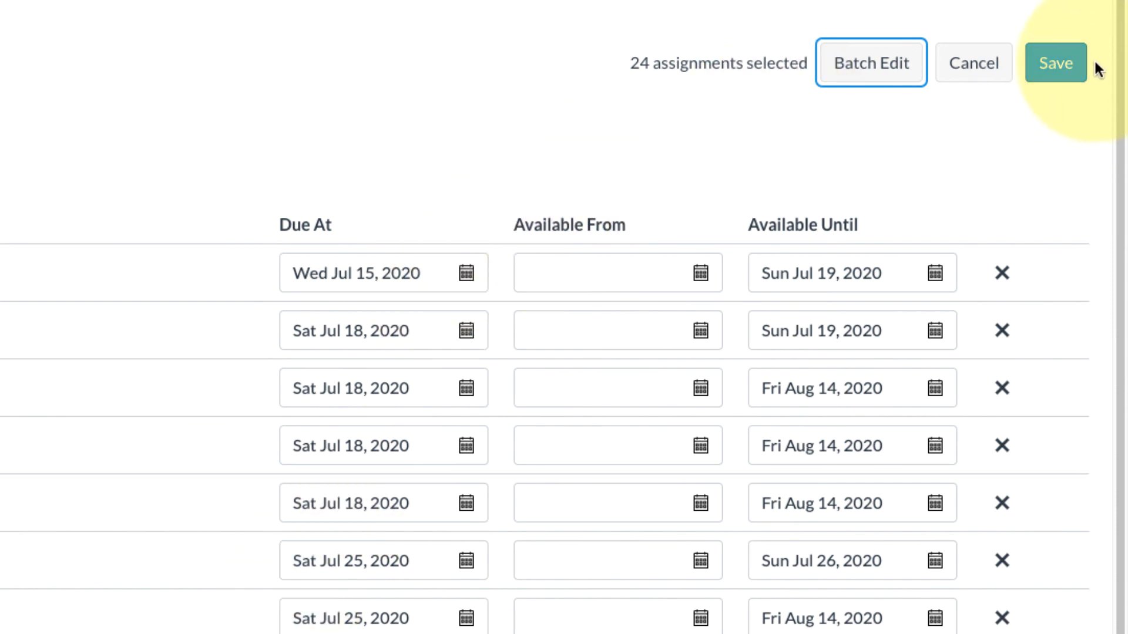
left_click(1055, 70)
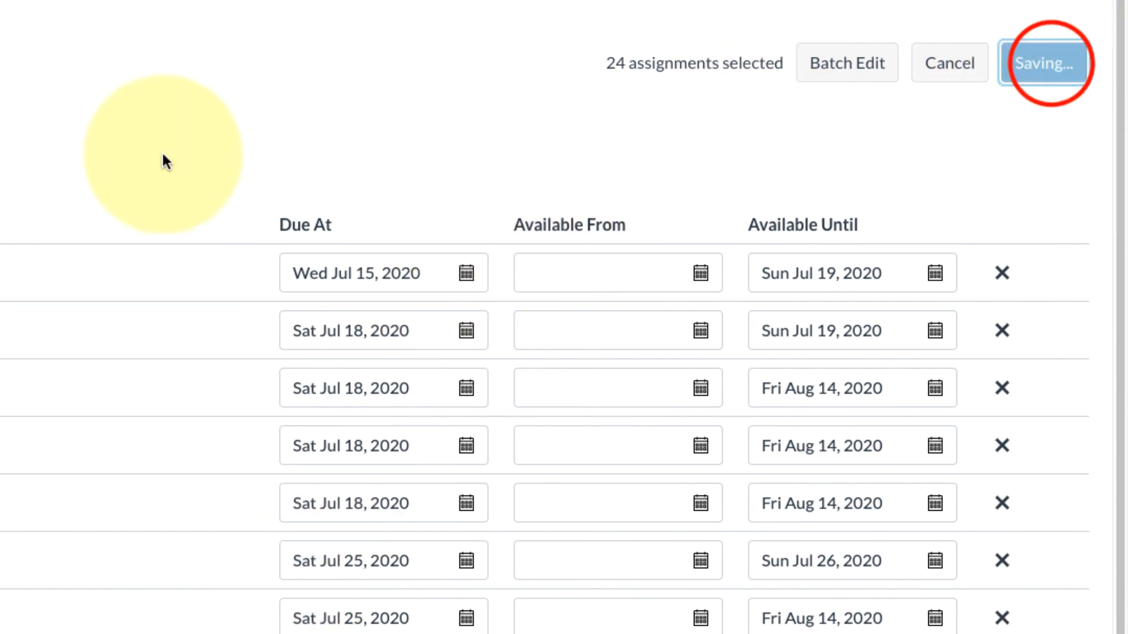